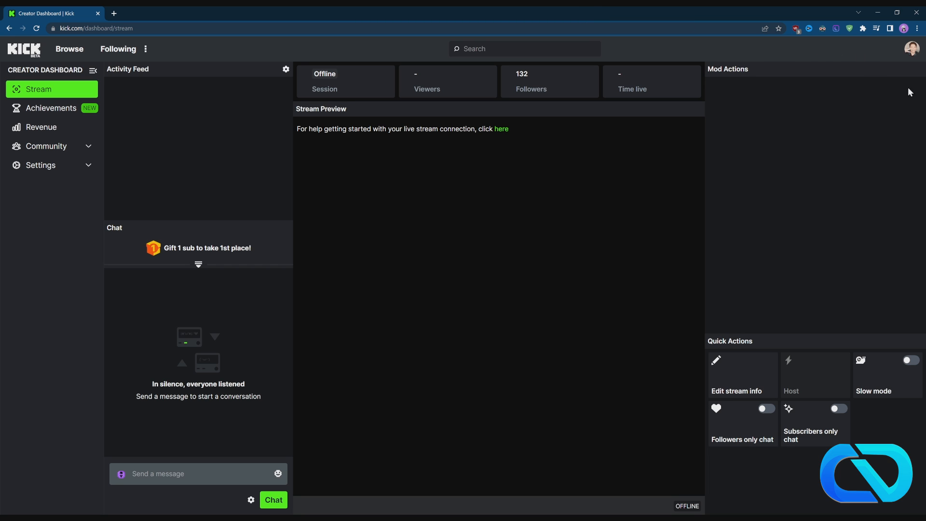
Show the Creator Dashboard Achievements page and highlight the Path to Affiliate heading (132/75 followers, 25.19/5 hours)
click(913, 50)
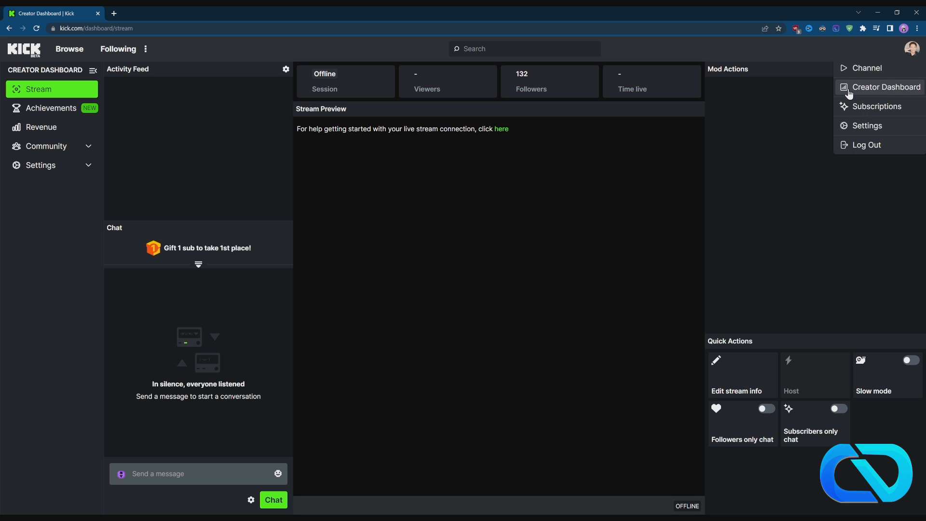
click(871, 93)
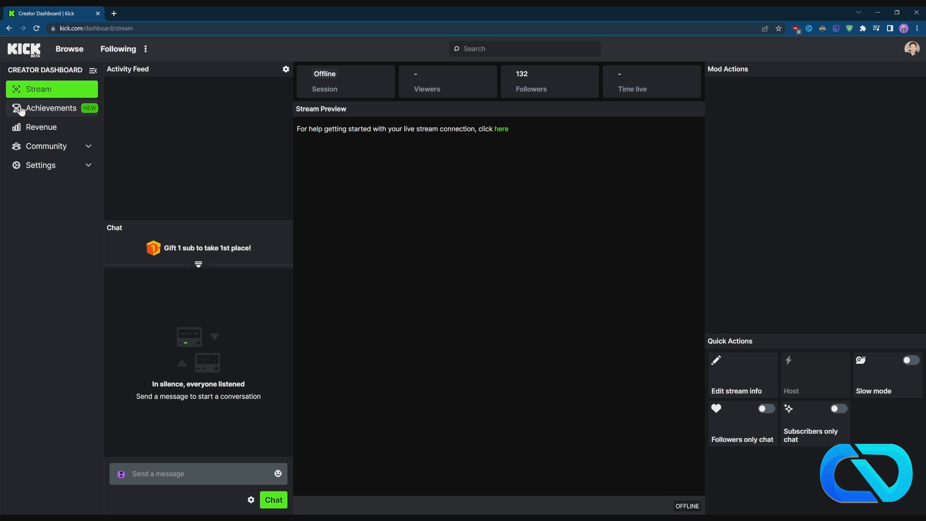
click(48, 109)
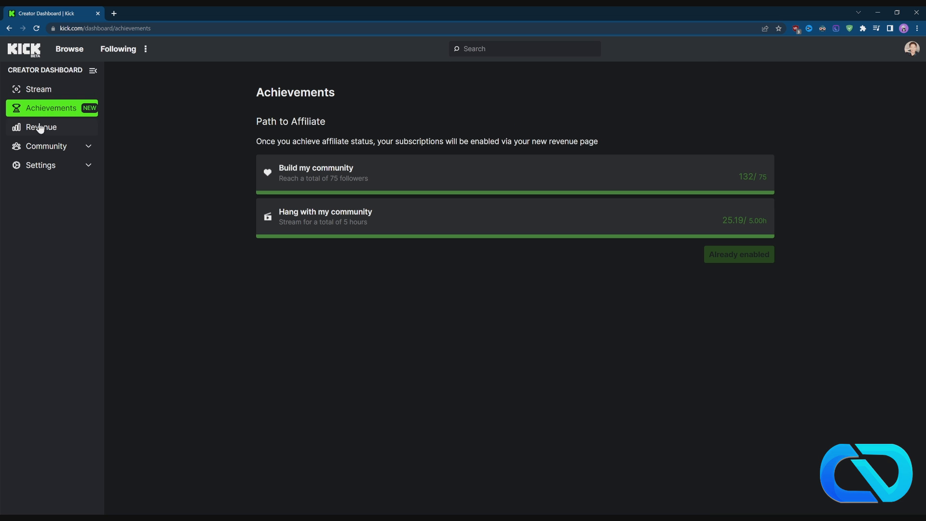
drag(255, 123, 343, 126)
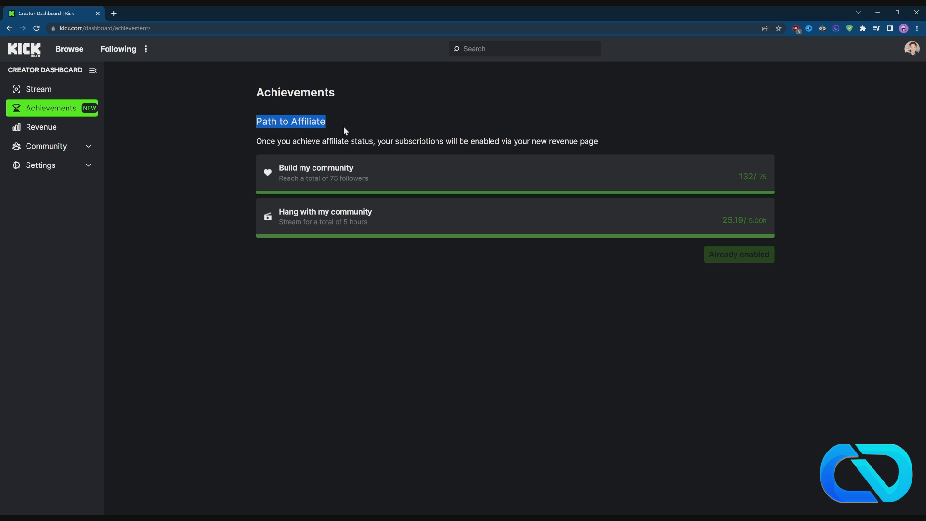
click(488, 109)
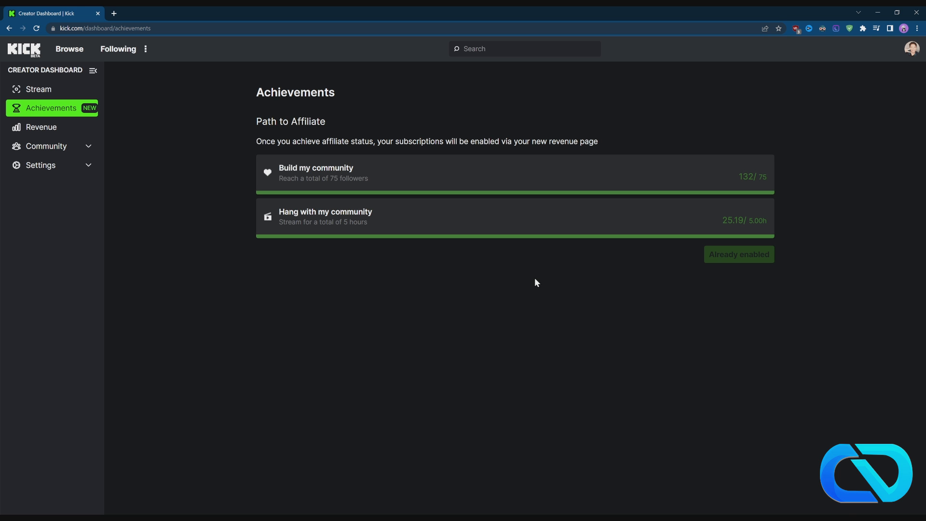
Load kickstats.live in a new tab and search for the jamesdmusic channel
click(113, 13)
text(kicks)
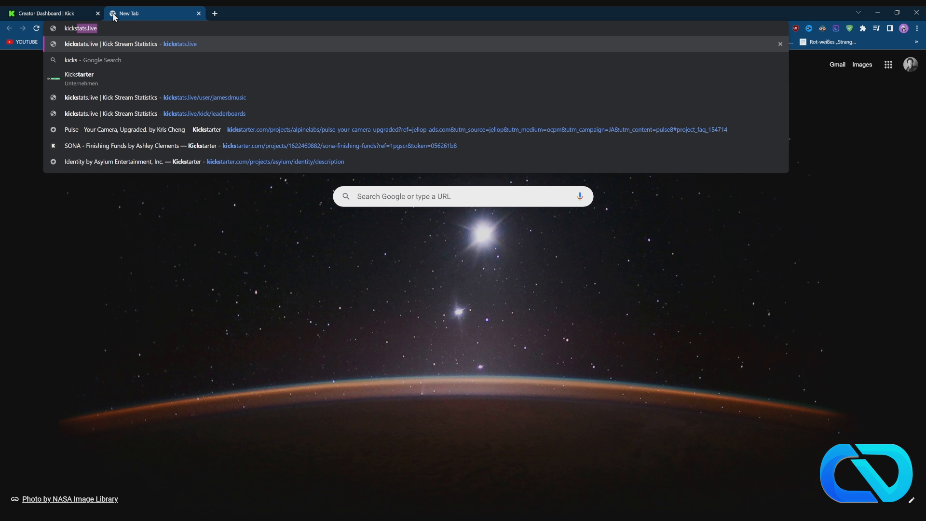
key(Return)
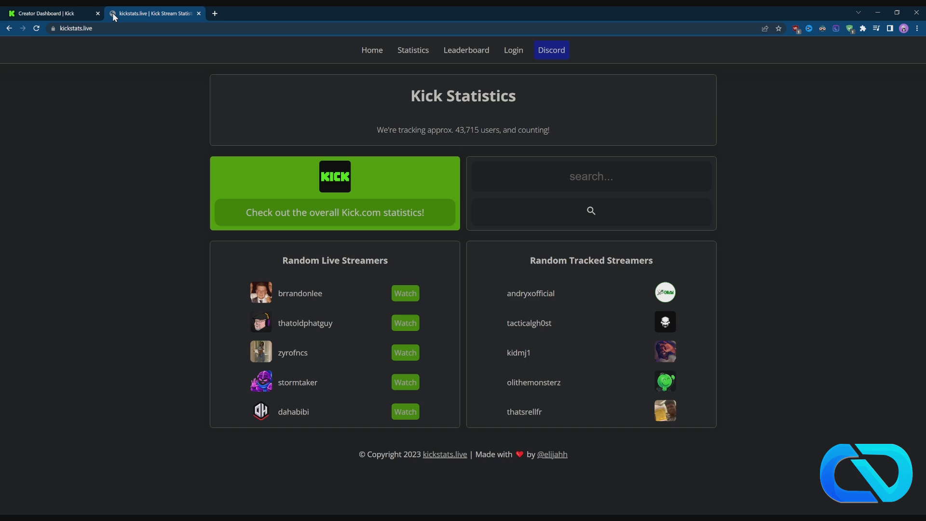
click(608, 177)
text(jamesdmusic)
key(Return)
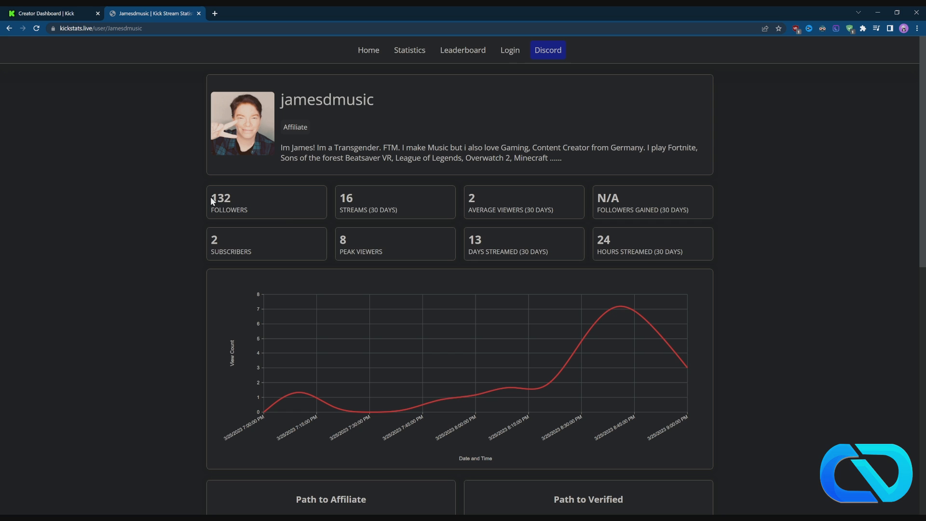
Highlight the 132 followers and 16 streams in the last 30 days figures
drag(271, 210, 204, 196)
drag(402, 208, 321, 198)
click(397, 209)
scroll(766, 239, down, 3)
scroll(766, 239, down, 3)
scroll(765, 238, down, 3)
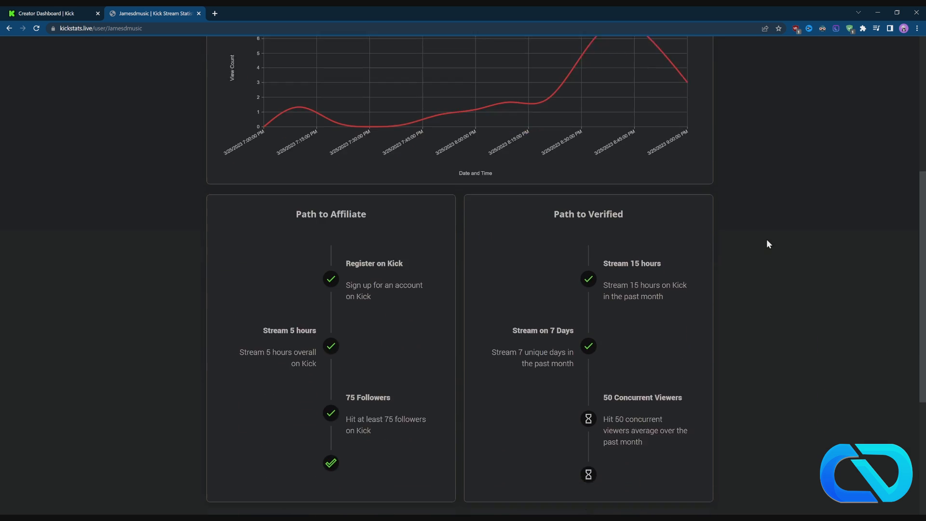
scroll(765, 239, down, 2)
scroll(766, 239, down, 2)
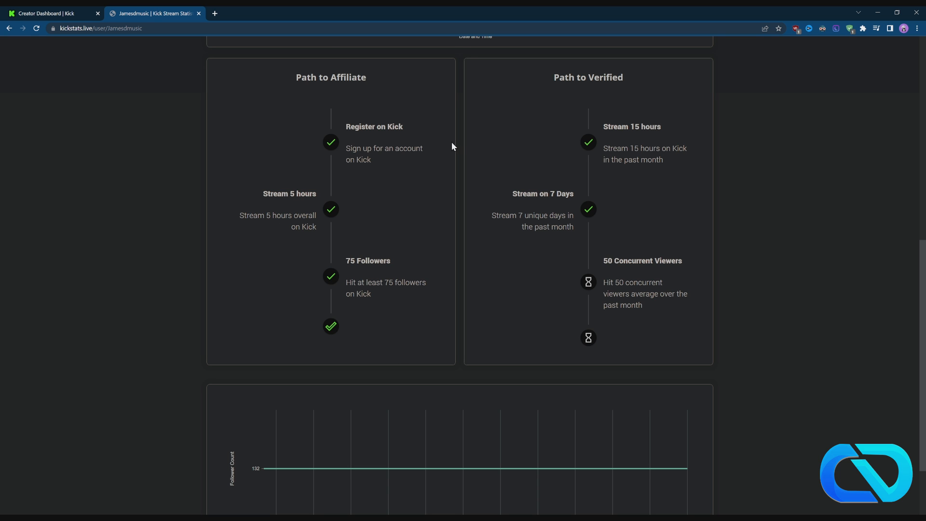
Highlight the Path to Verified heading, the Stream 15 hours step and the pending 50 Concurrent Viewers requirement
drag(560, 77, 651, 86)
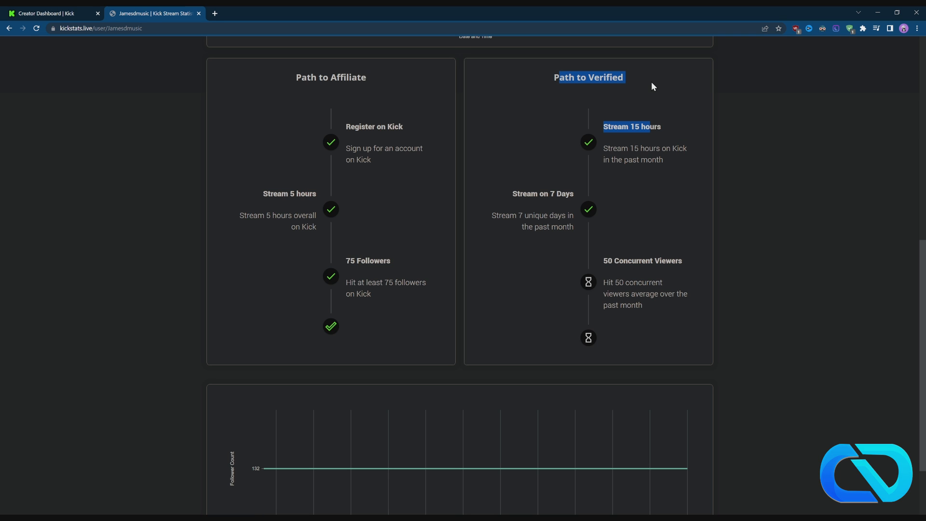
click(625, 110)
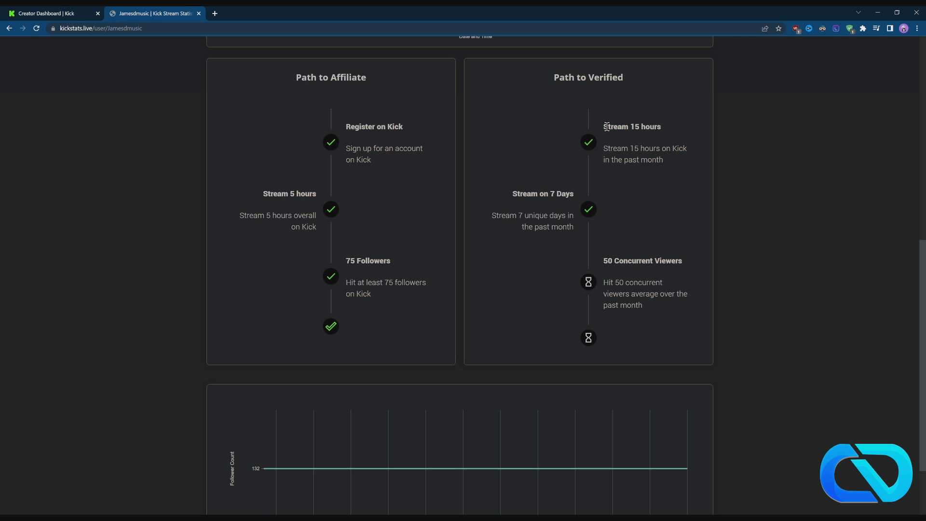
drag(603, 127, 662, 127)
click(680, 134)
drag(682, 260, 608, 260)
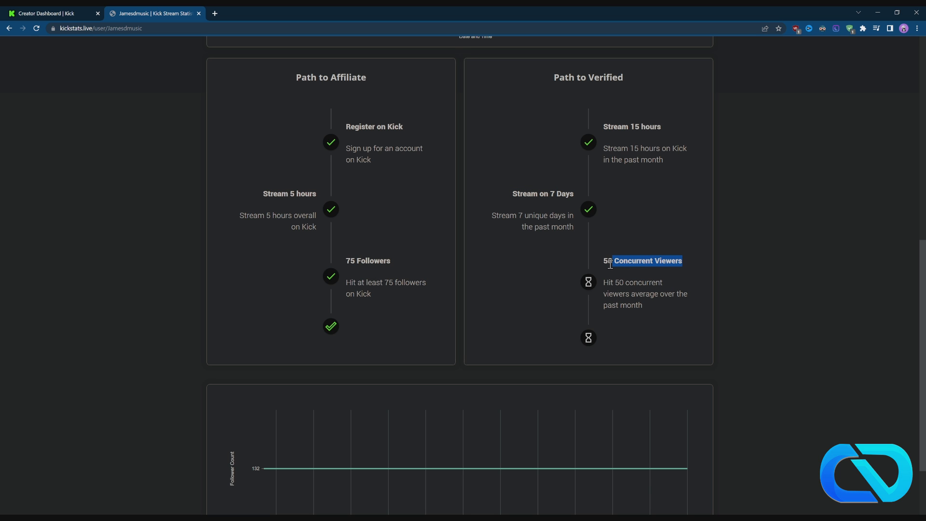
click(683, 281)
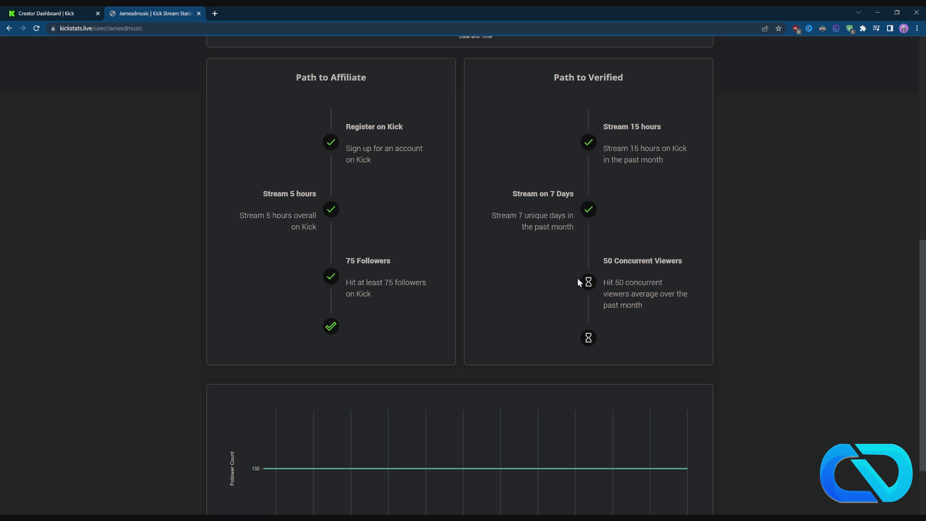
scroll(683, 268, down, 2)
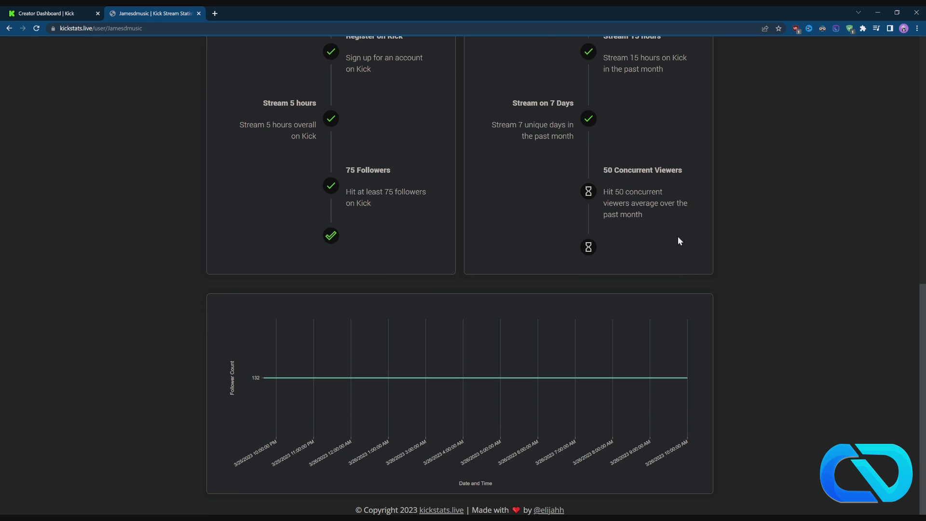
scroll(712, 200, up, 3)
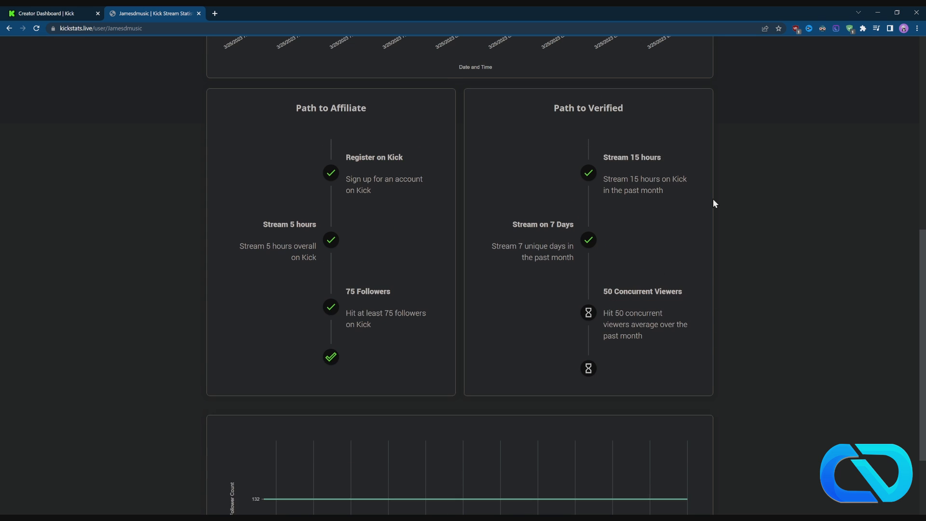
scroll(712, 199, down, 1)
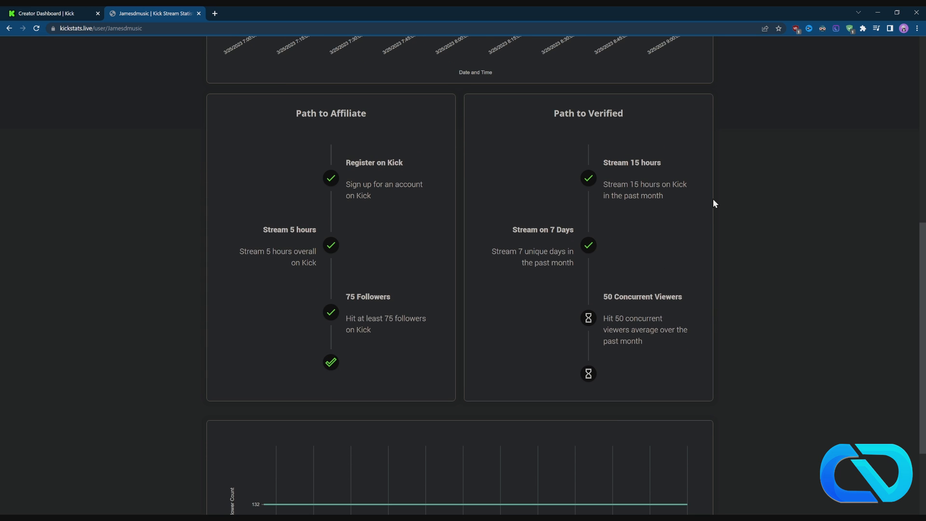